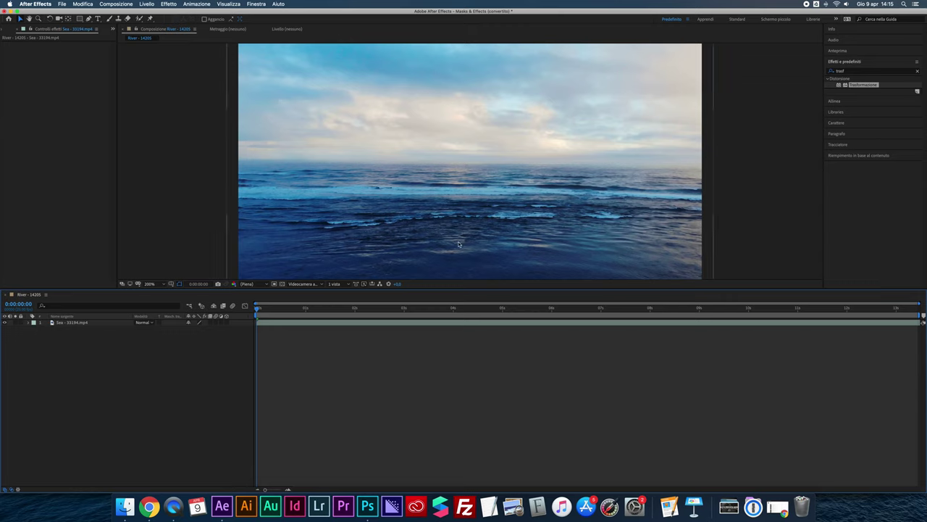
# Add a new adjustment layer, then delete it again.
pyautogui.click(214, 229)
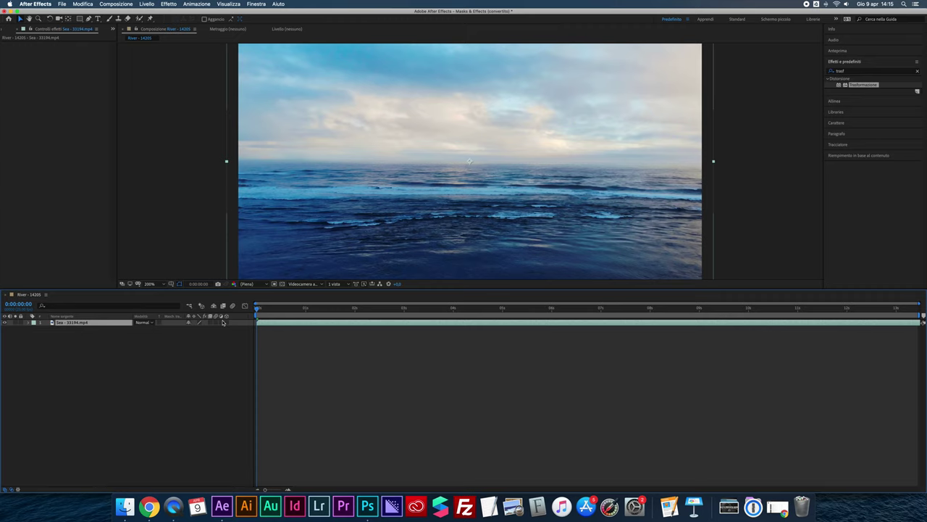
pyautogui.click(183, 200)
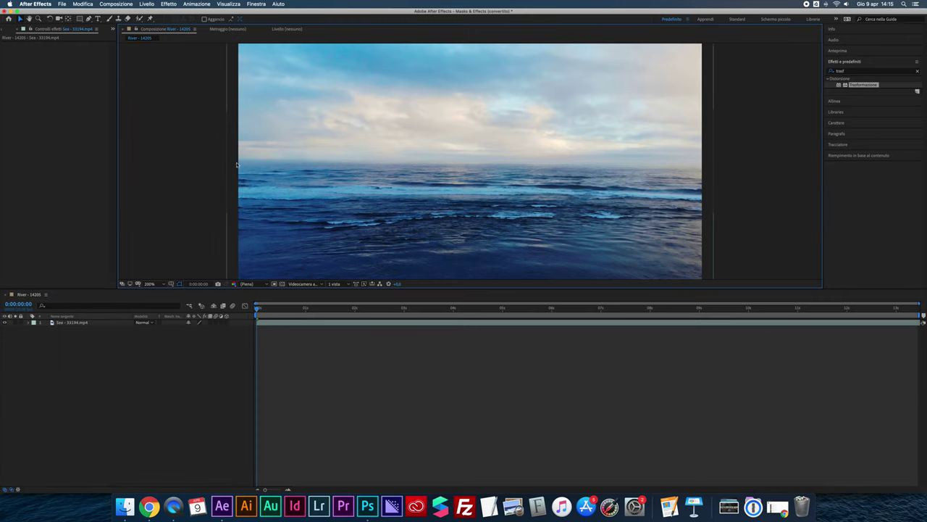
pyautogui.rightClick(94, 351)
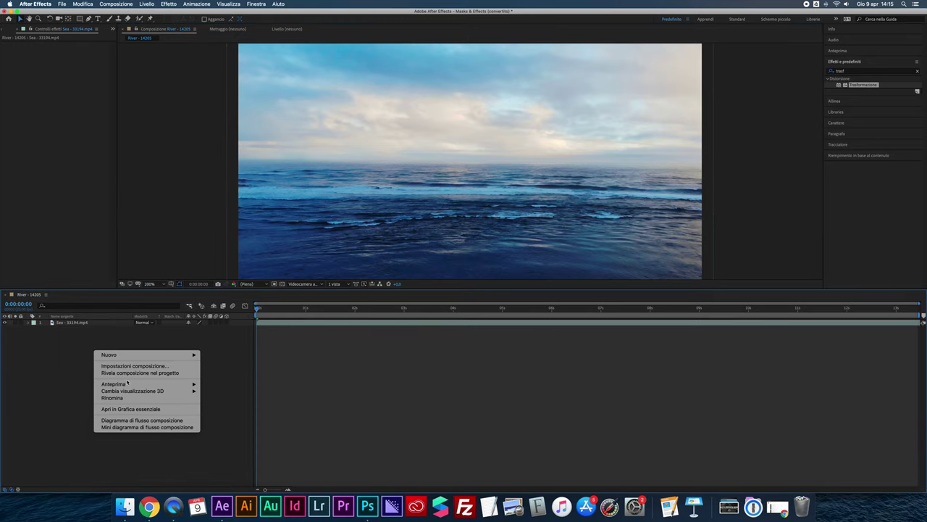
pyautogui.moveTo(167, 355)
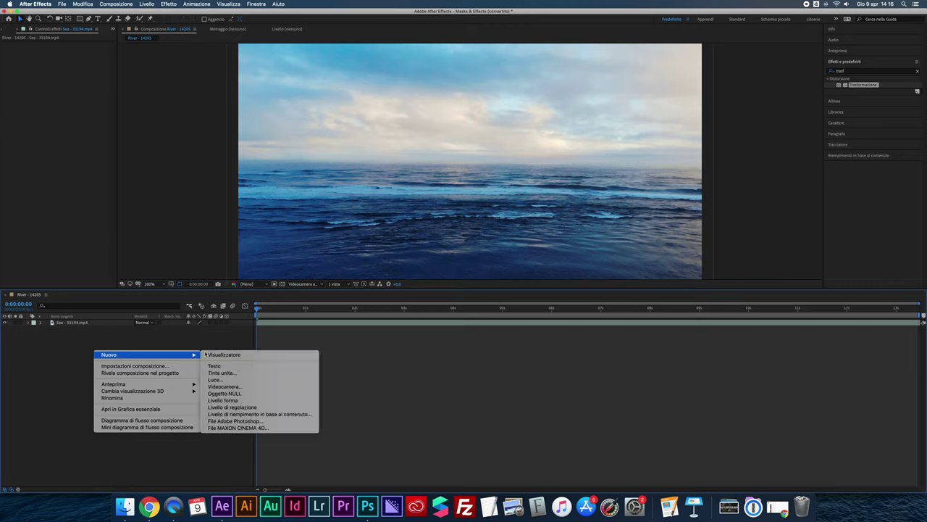
pyautogui.click(225, 410)
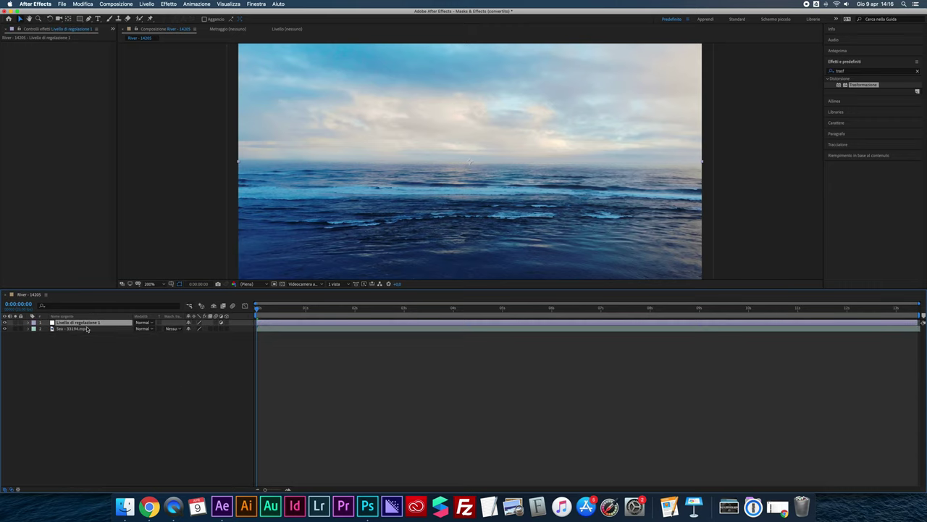
pyautogui.press('Delete')
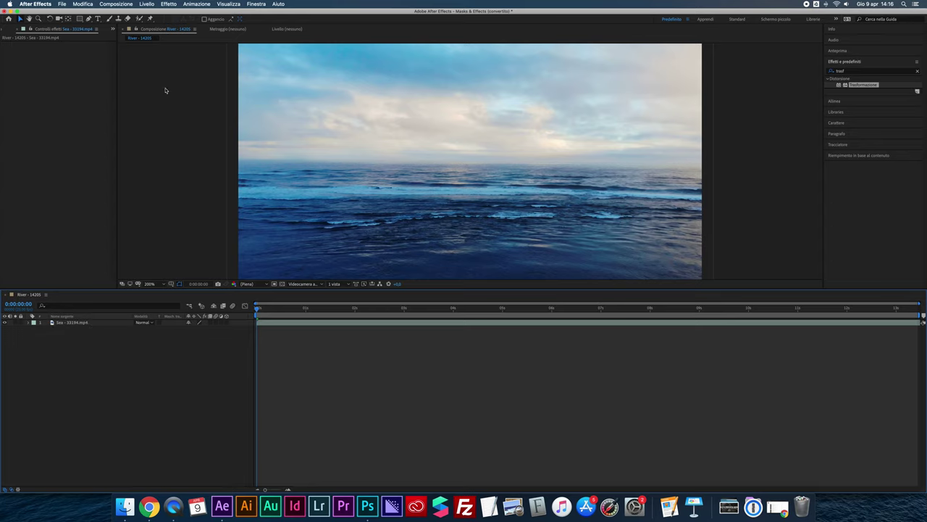
# Draw a tall white rectangle over the footage's left edge and collapse Livello forma 1.
pyautogui.click(79, 19)
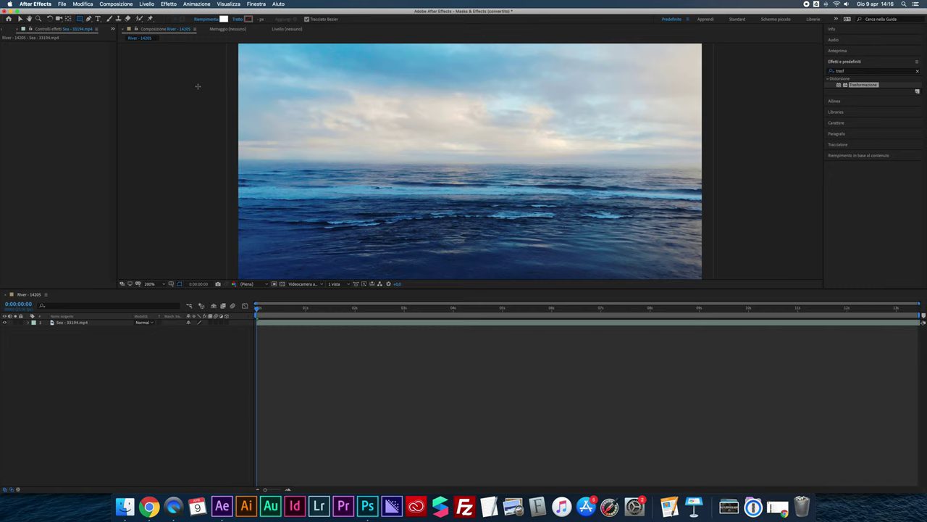
pyautogui.moveTo(197, 69); pyautogui.dragTo(296, 255)
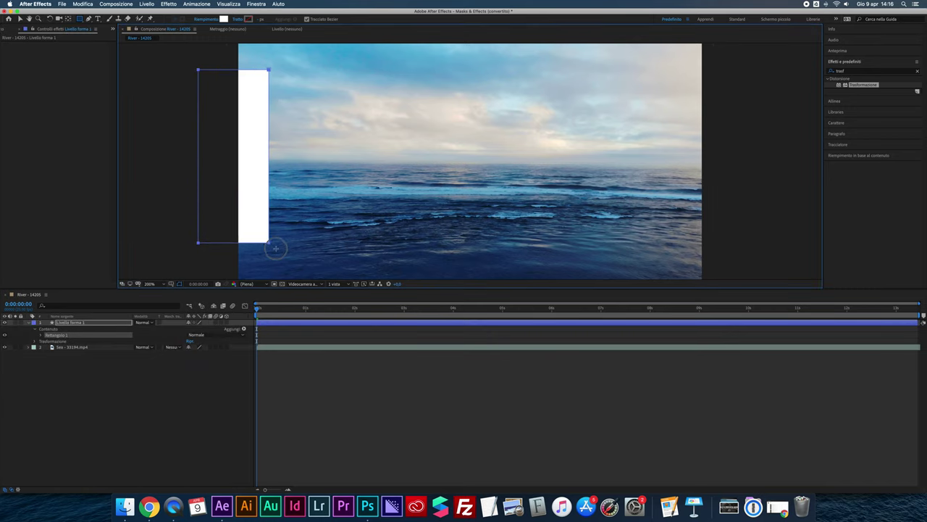
pyautogui.moveTo(297, 256); pyautogui.dragTo(278, 265)
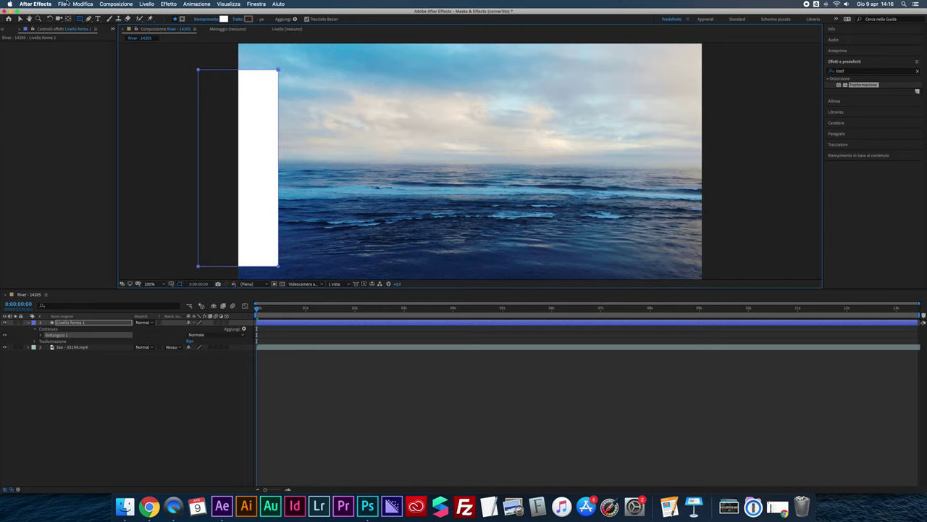
pyautogui.click(20, 19)
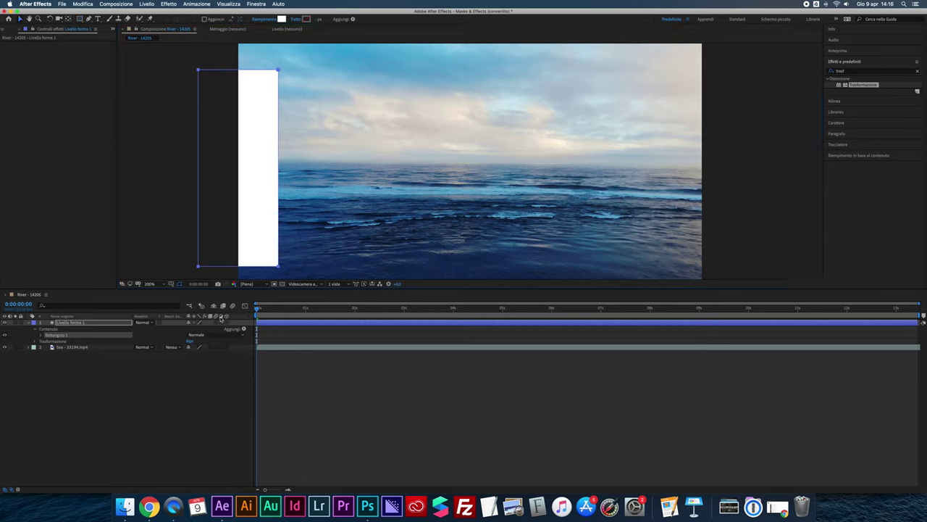
pyautogui.click(29, 322)
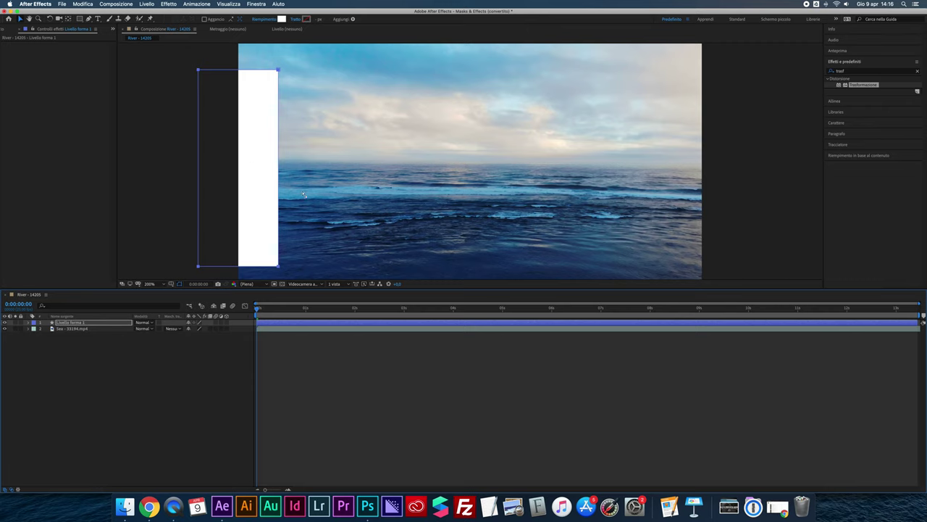
# Make Livello forma 1 an adjustment layer, narrow the rectangle into a strip, and shift it right.
pyautogui.click(221, 322)
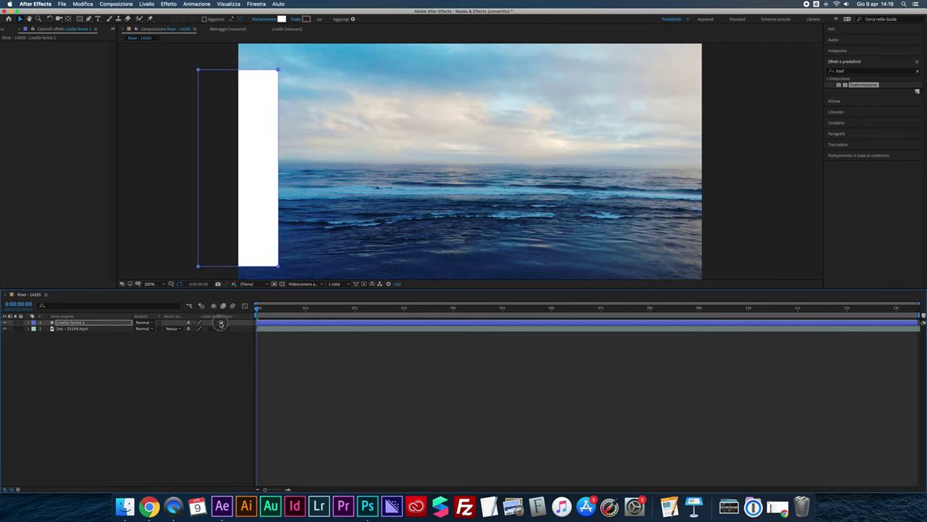
pyautogui.click(270, 193)
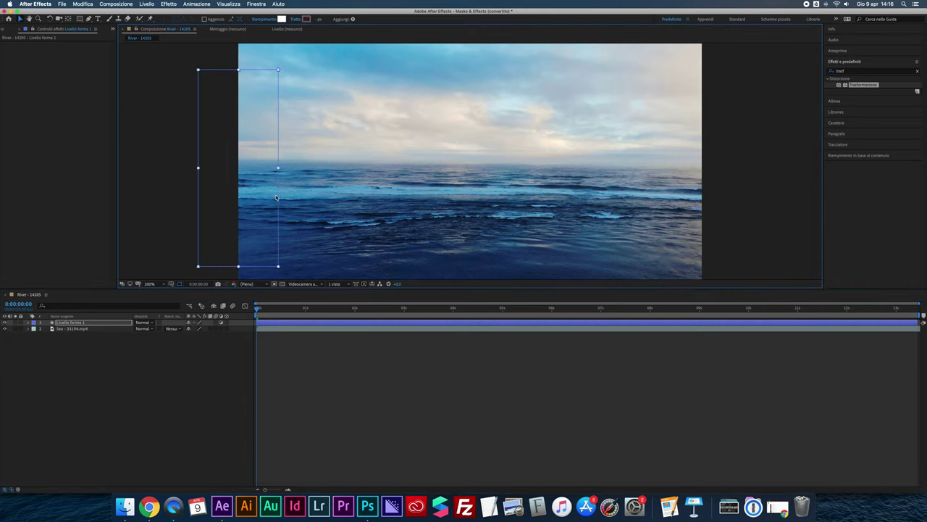
pyautogui.moveTo(279, 193); pyautogui.dragTo(270, 193)
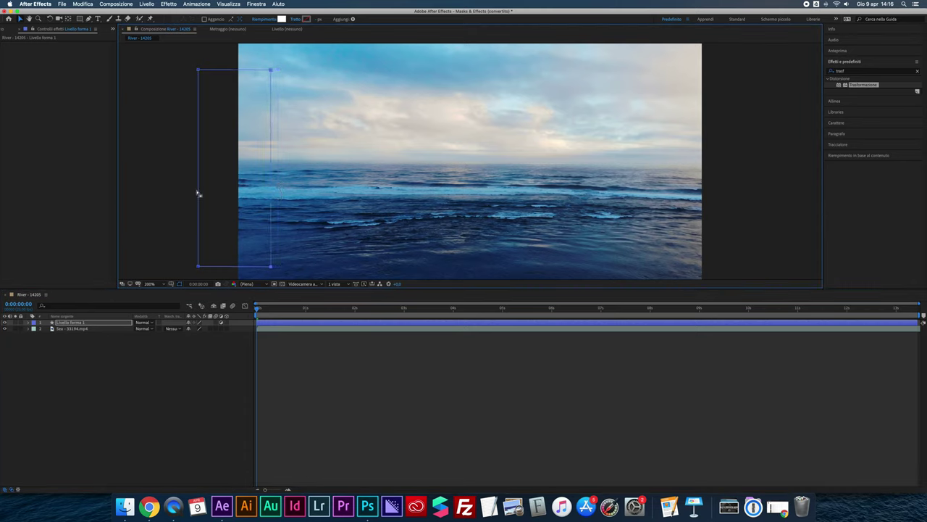
pyautogui.moveTo(199, 193); pyautogui.dragTo(214, 193)
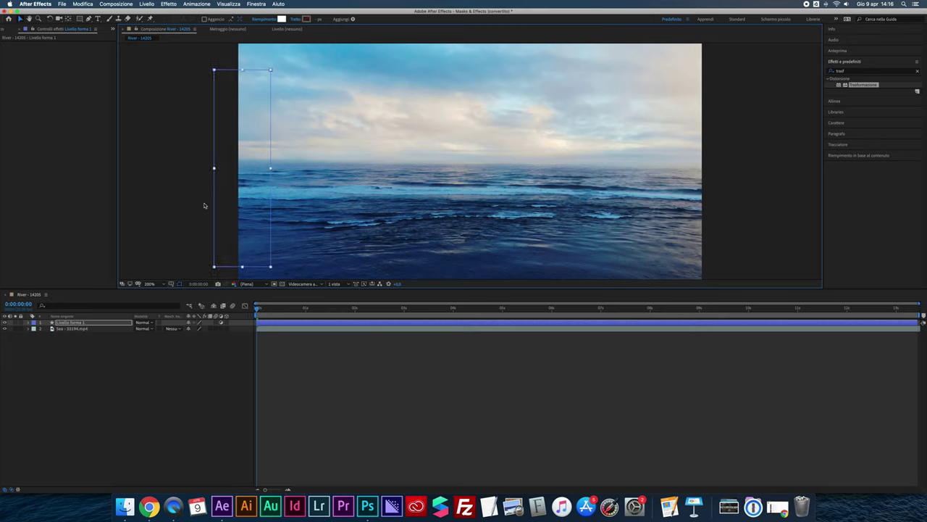
pyautogui.click(214, 204)
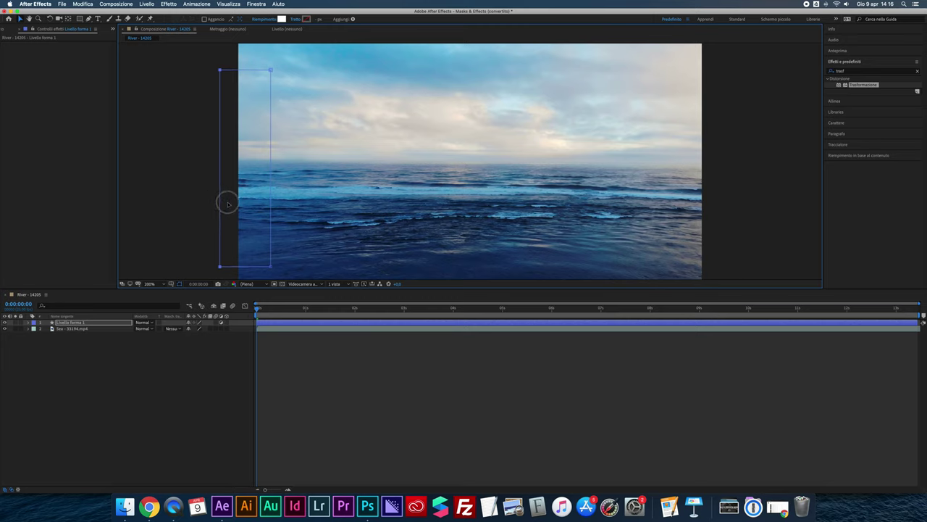
pyautogui.click(70, 324)
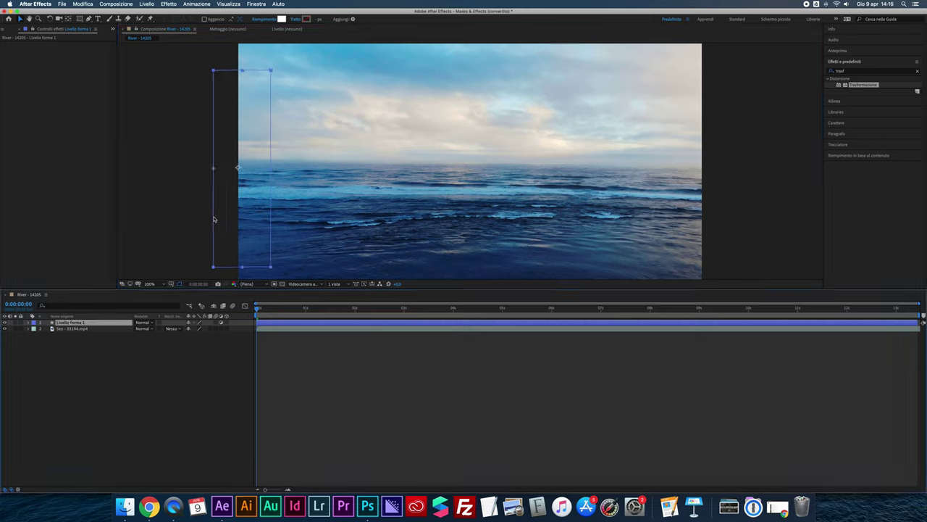
pyautogui.moveTo(215, 219); pyautogui.dragTo(242, 217)
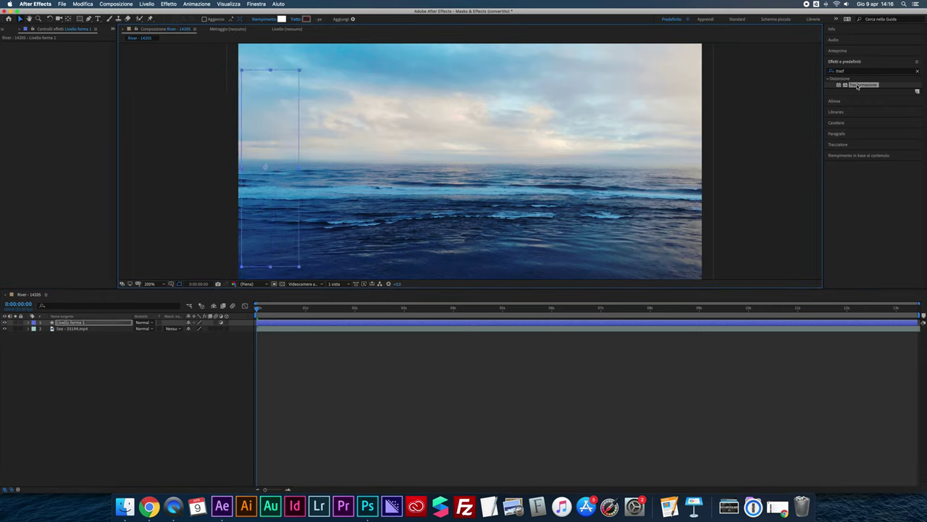
# Apply a Trasformazione effect with Scala 137 to the strip, then select the Sea layer.
pyautogui.moveTo(857, 86); pyautogui.dragTo(271, 168)
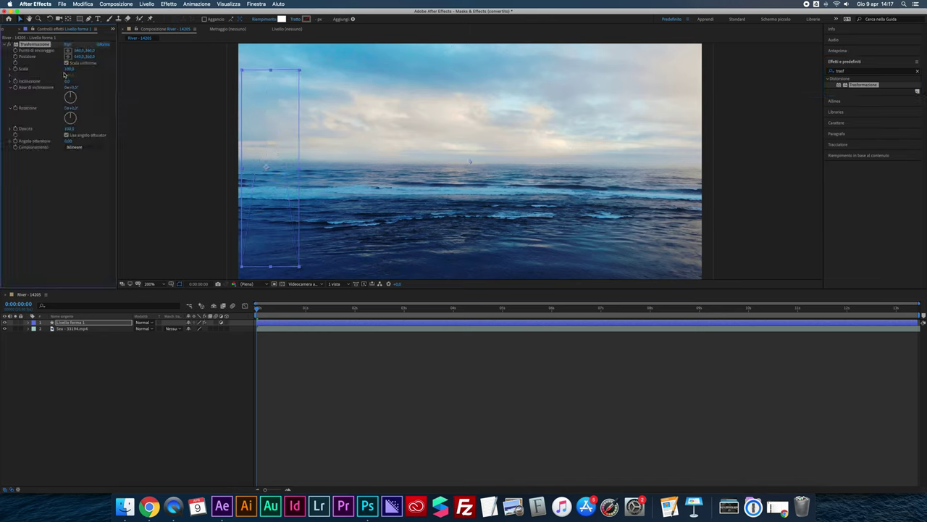
pyautogui.moveTo(68, 69); pyautogui.dragTo(97, 76)
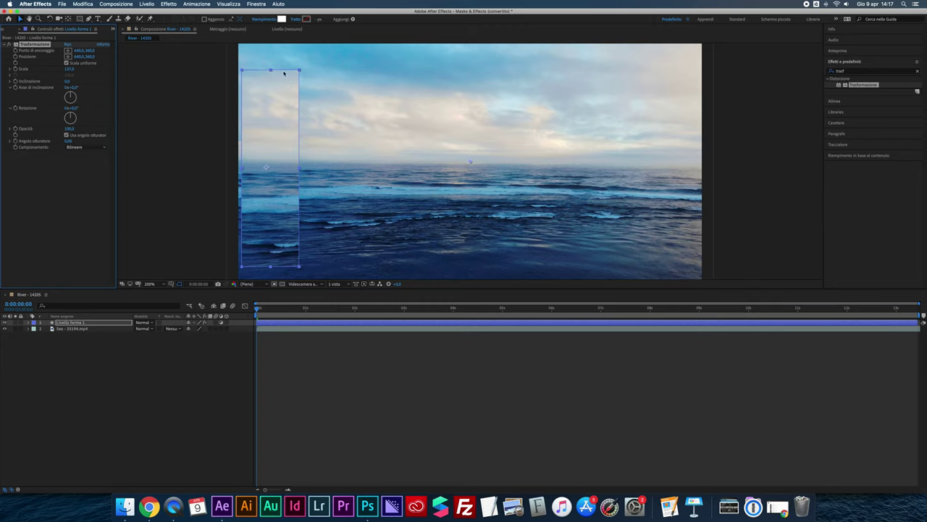
pyautogui.click(83, 328)
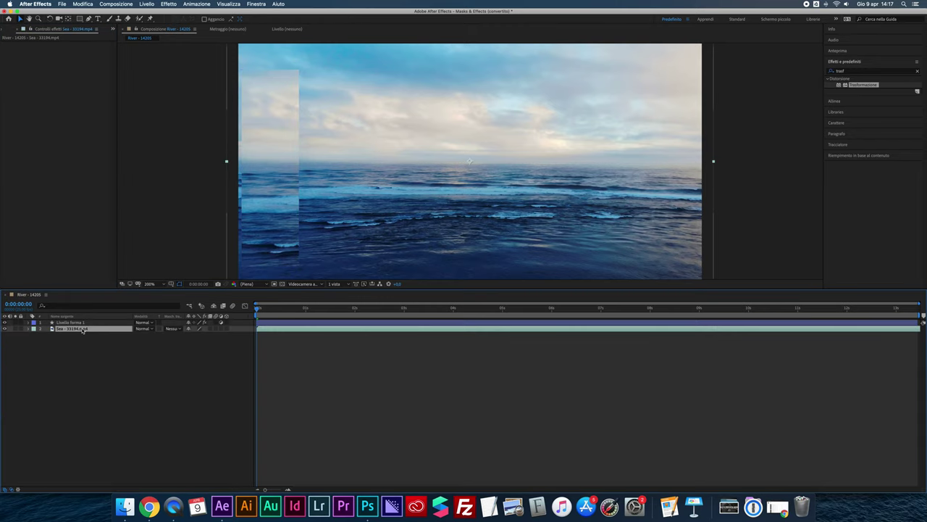
# Align the strip to the frame's left edge and set a Position keyframe at 0:00.
pyautogui.click(269, 142)
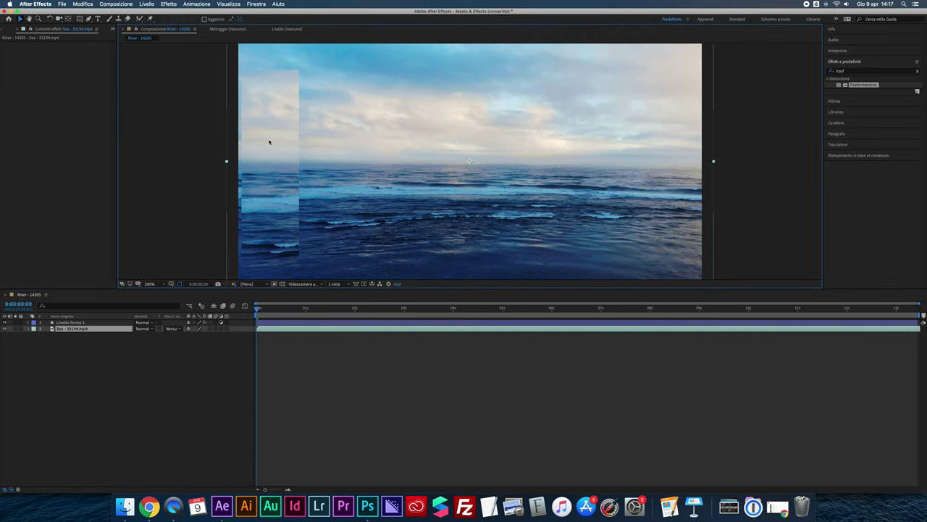
pyautogui.click(249, 150)
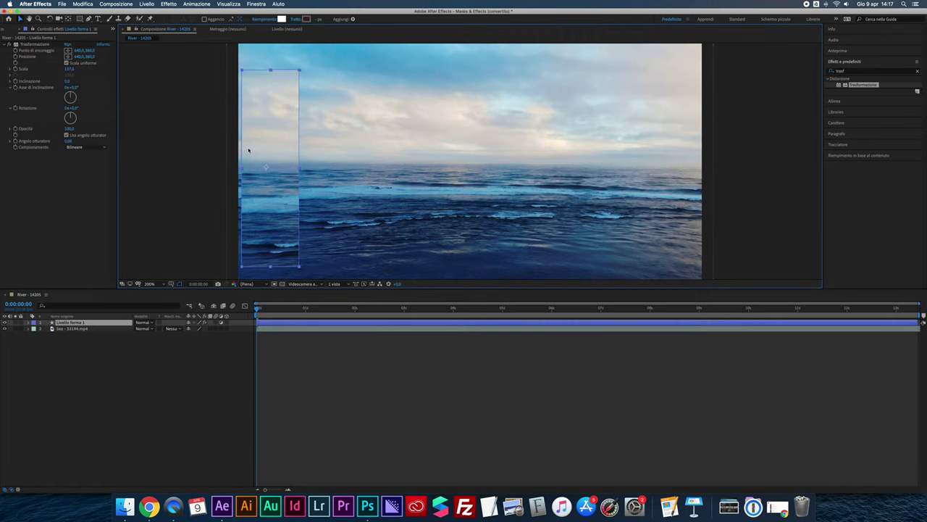
pyautogui.moveTo(259, 139); pyautogui.dragTo(253, 138)
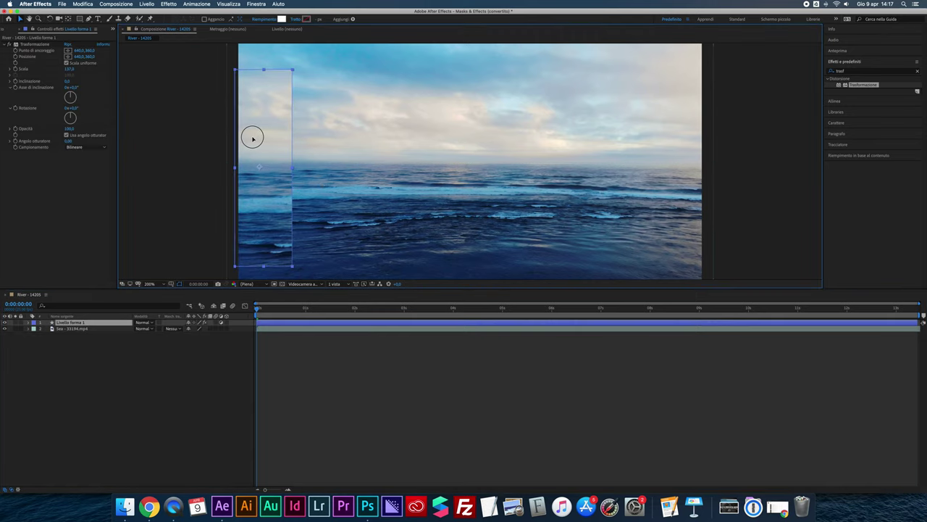
pyautogui.click(28, 323)
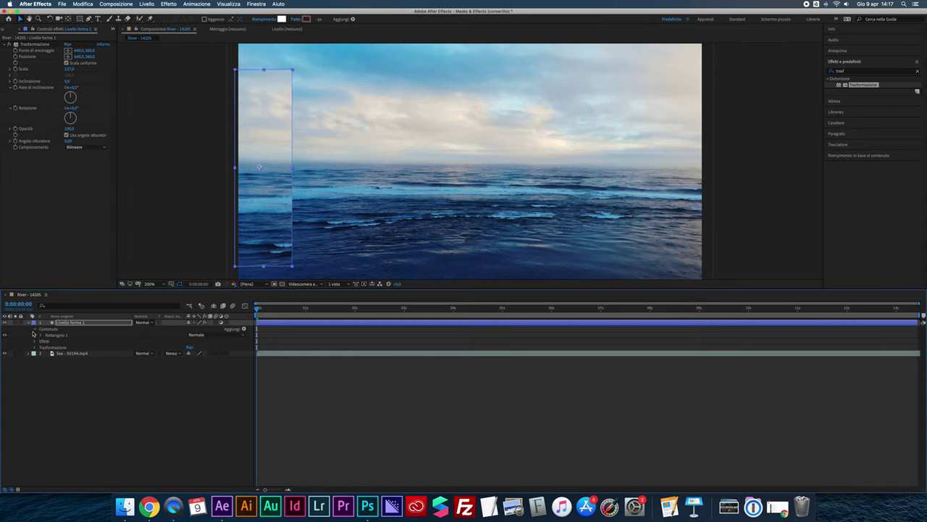
pyautogui.press('p')
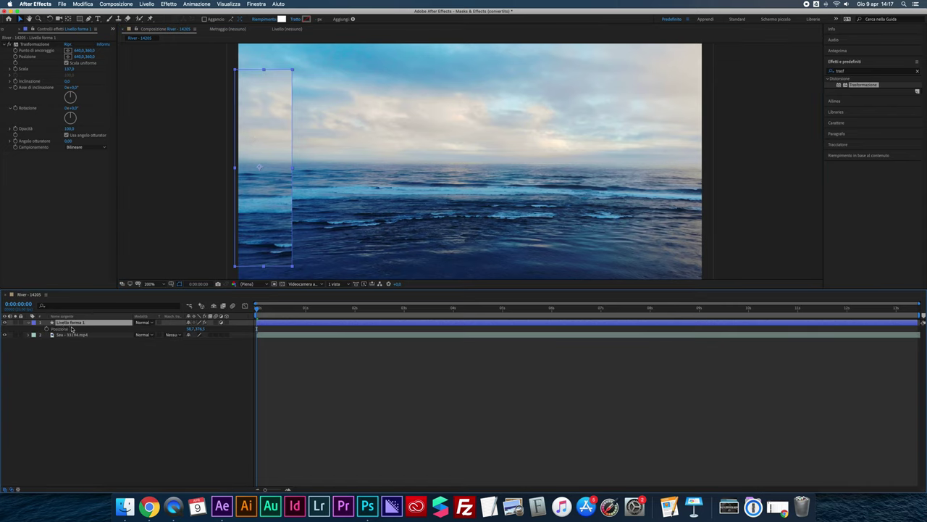
pyautogui.click(47, 328)
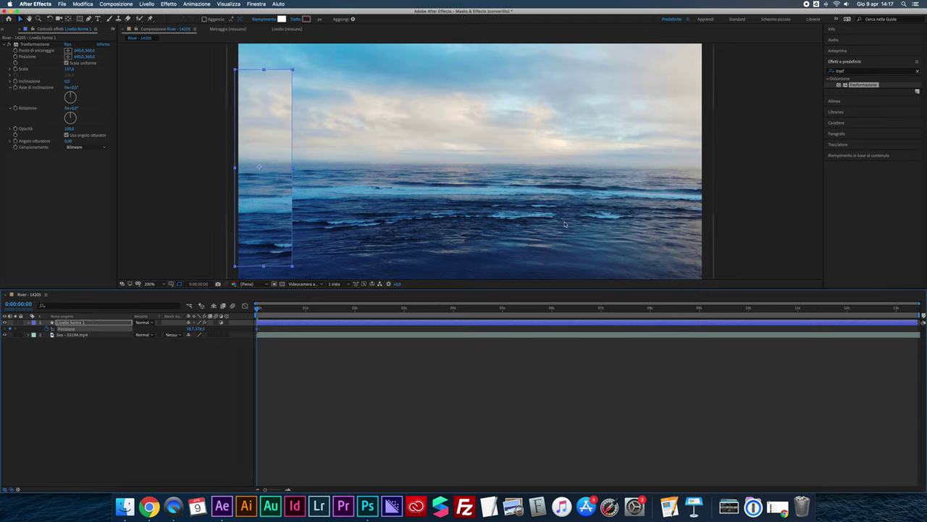
# At 2:24, move the strip to the frame's right edge, then preview from the start.
pyautogui.moveTo(379, 309); pyautogui.dragTo(403, 309)
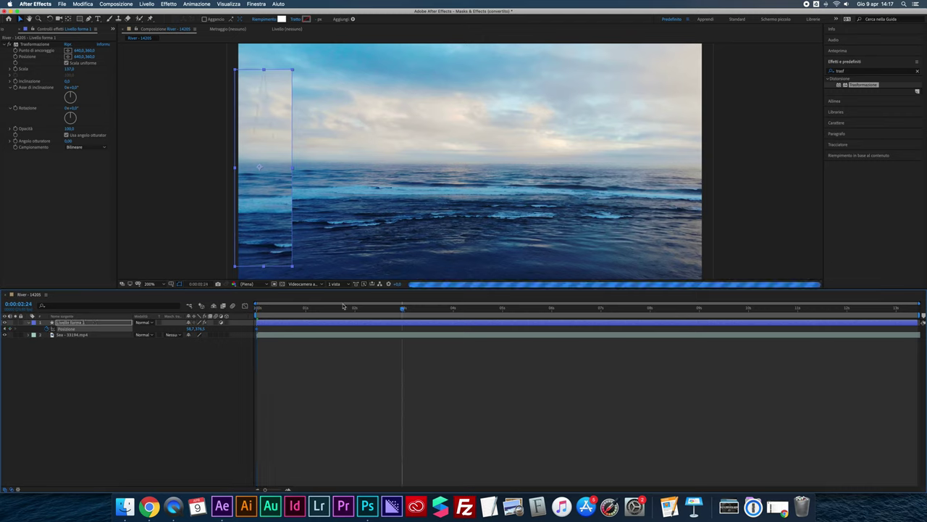
pyautogui.moveTo(285, 240); pyautogui.dragTo(736, 231)
pyautogui.click(257, 308)
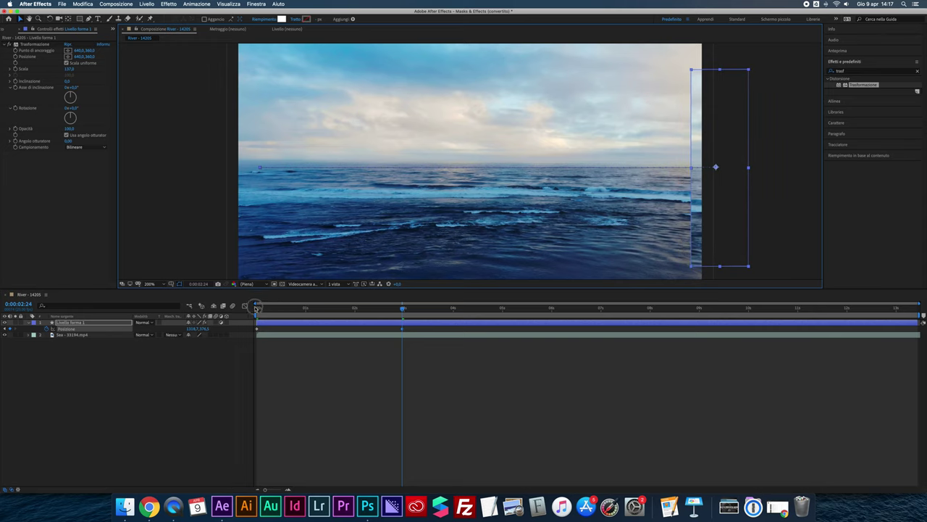
pyautogui.press('space')
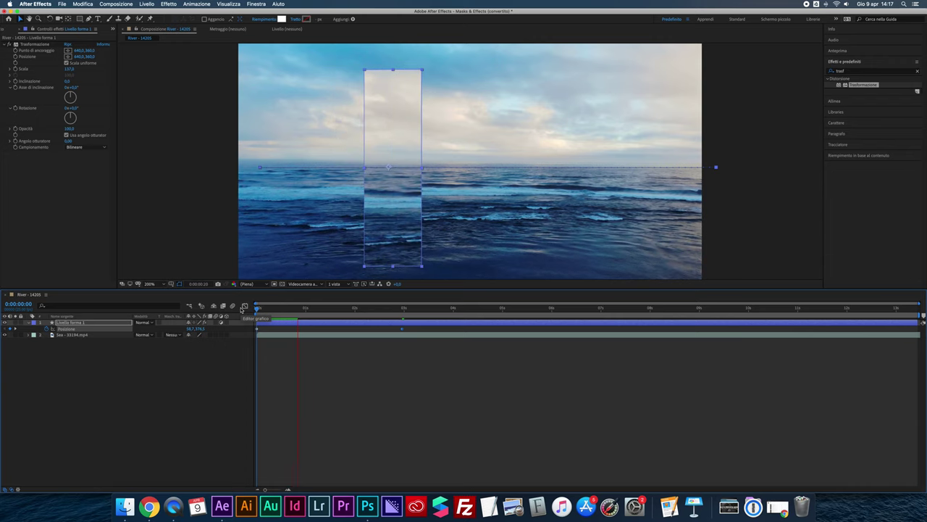
pyautogui.click(180, 252)
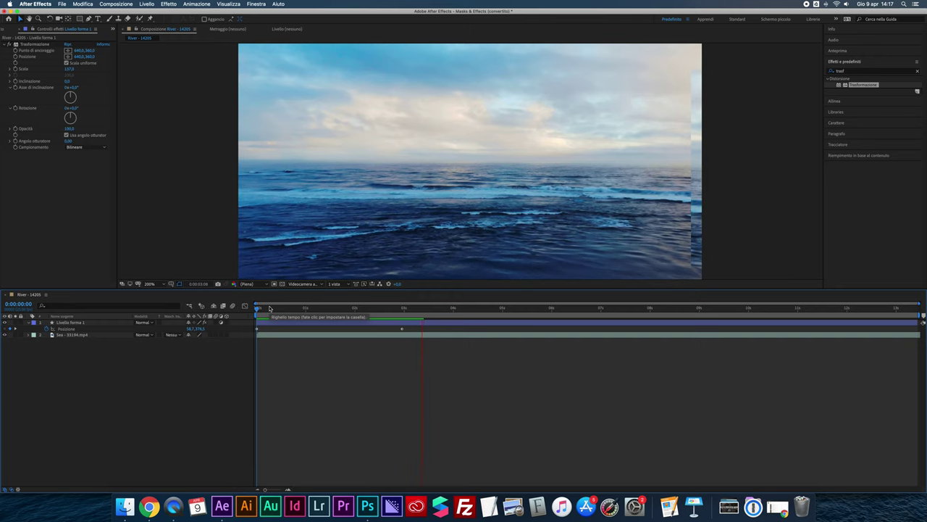
# Stop the preview and expand Livello forma 1, collapsing Trasformazione and selecting Contenuto.
pyautogui.press('space')
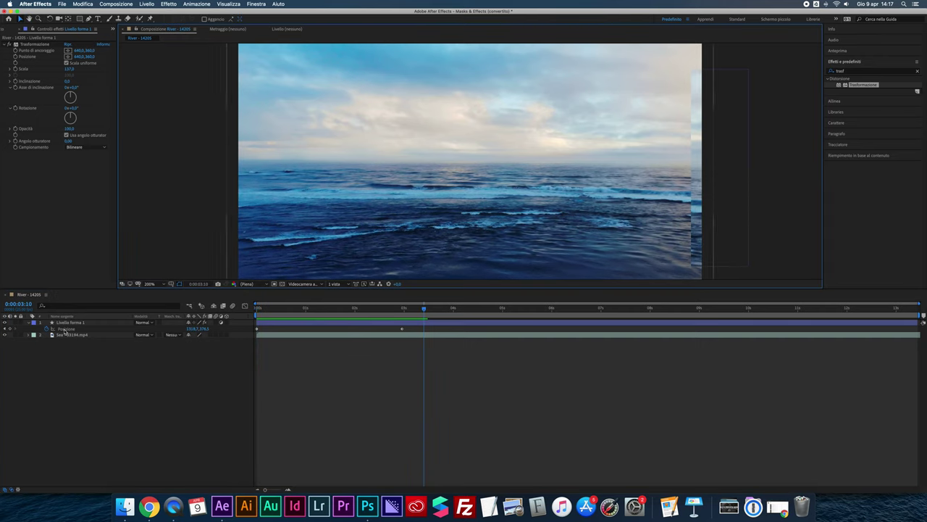
pyautogui.click(67, 323)
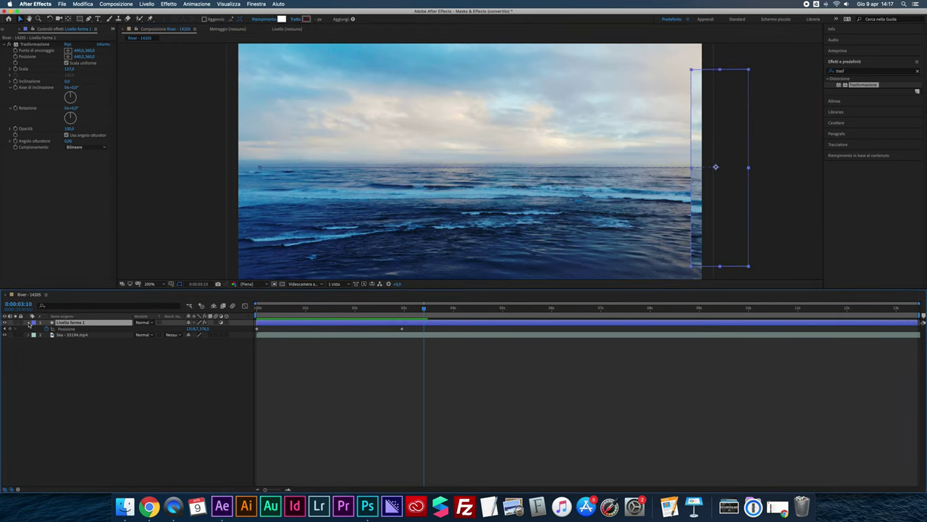
pyautogui.click(30, 323)
pyautogui.click(30, 324)
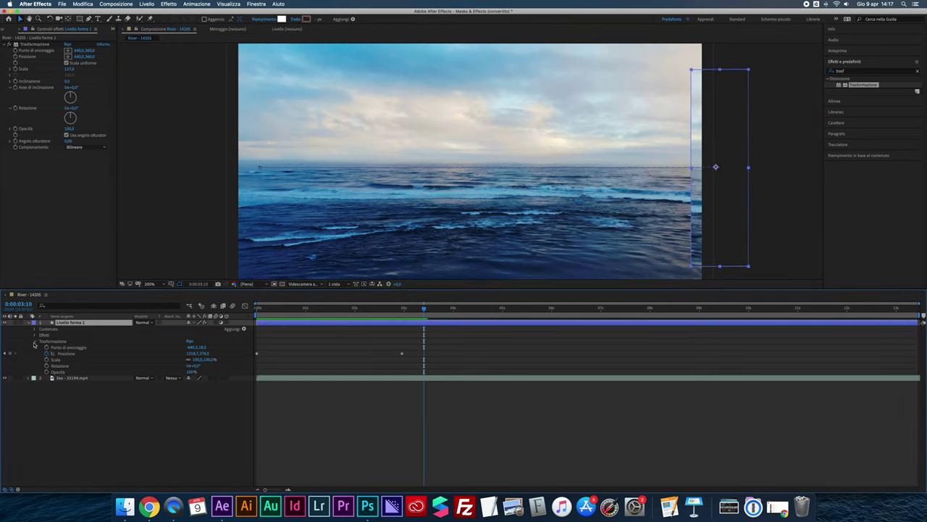
pyautogui.click(34, 342)
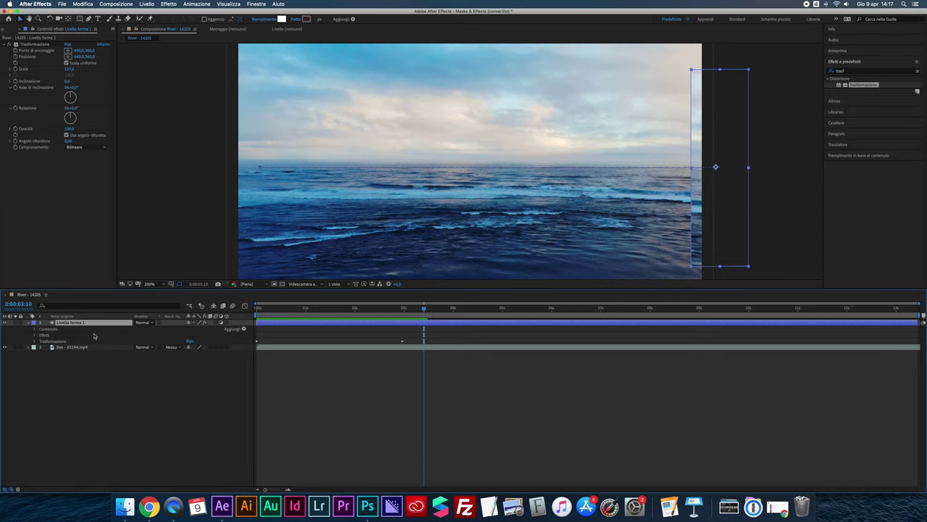
pyautogui.click(45, 331)
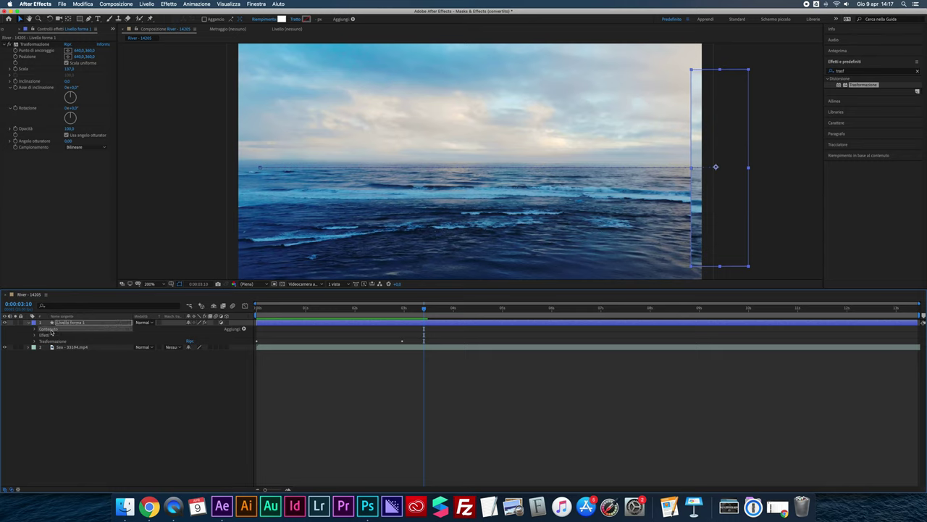
# Add a Ripetitore to the shape layer's Contenuto alongside Rettangolo 1.
pyautogui.click(244, 329)
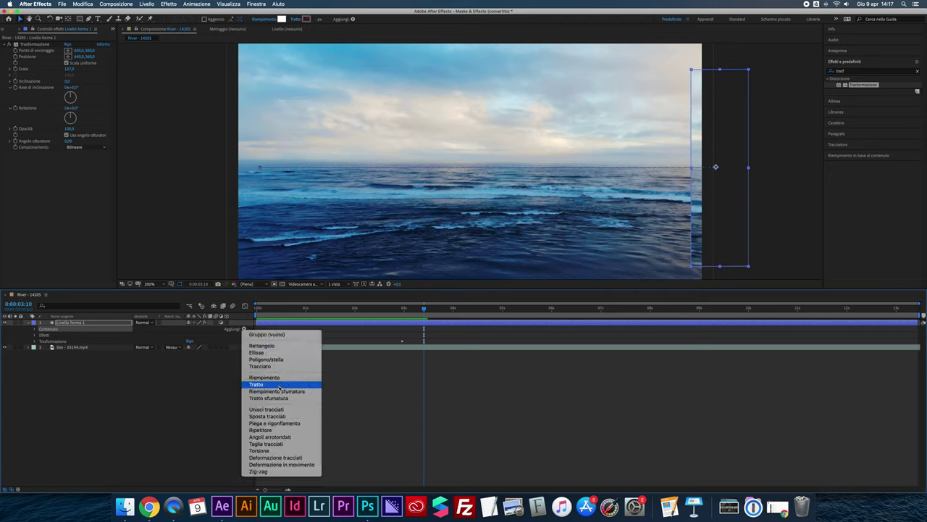
pyautogui.click(275, 432)
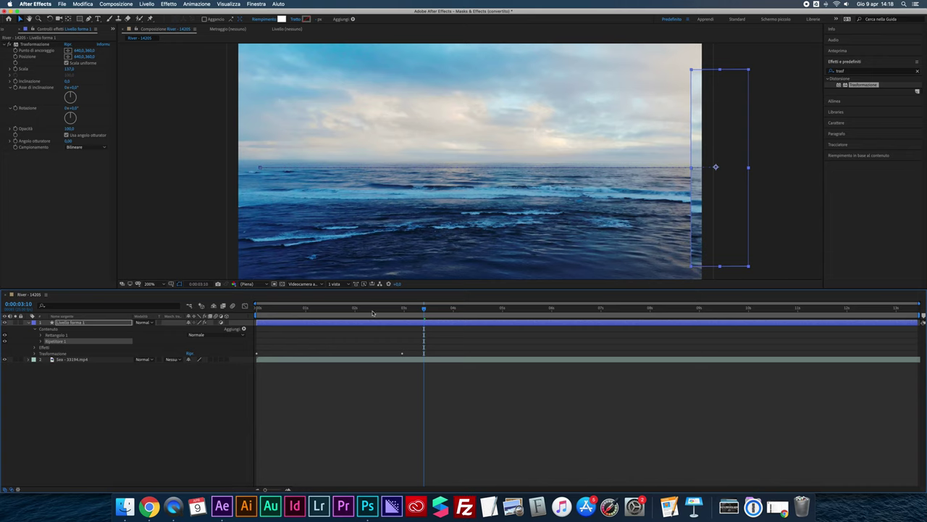
pyautogui.moveTo(374, 311); pyautogui.dragTo(264, 317)
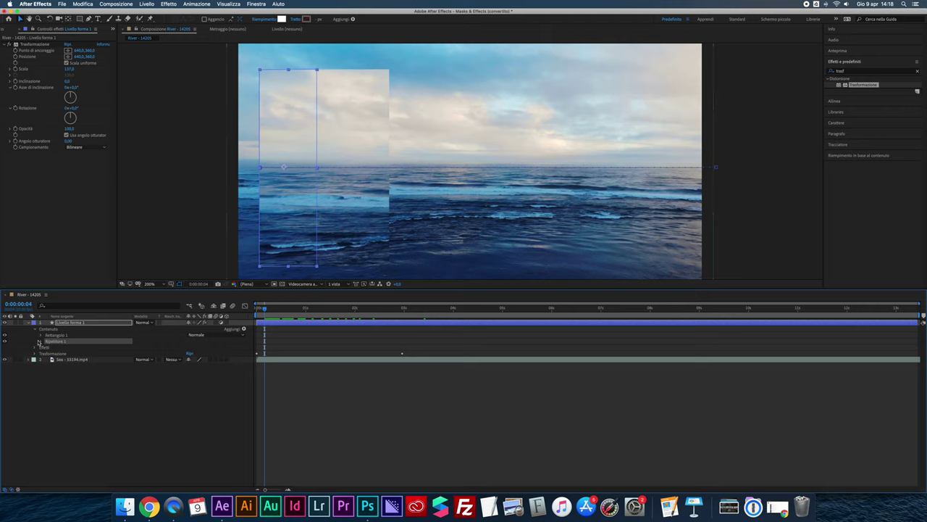
# Set Ripetitore 1's transform Position to 406,0 so the three strips are spaced apart.
pyautogui.click(41, 341)
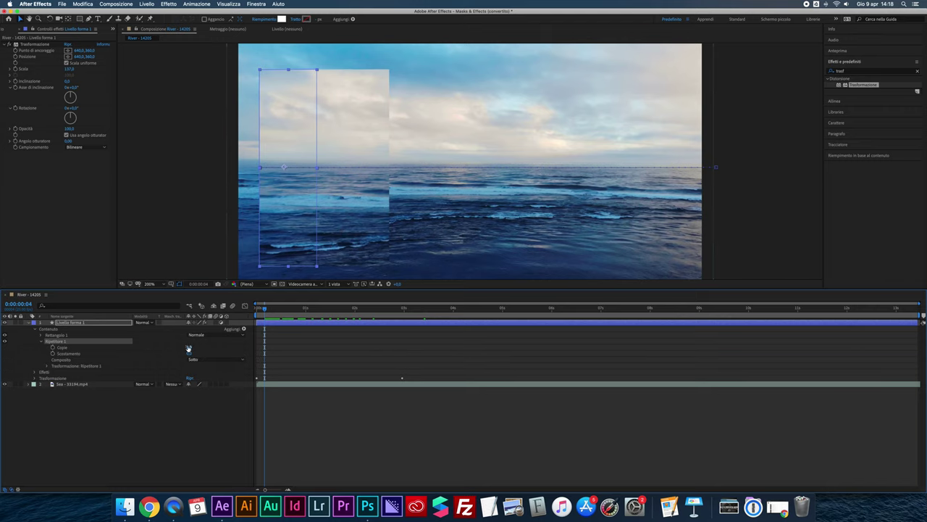
pyautogui.click(48, 366)
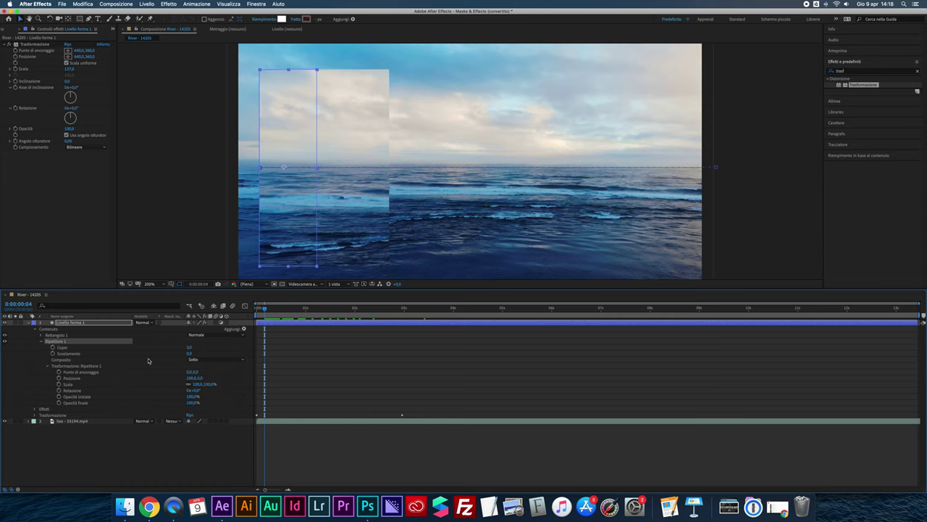
pyautogui.moveTo(187, 378); pyautogui.dragTo(292, 373)
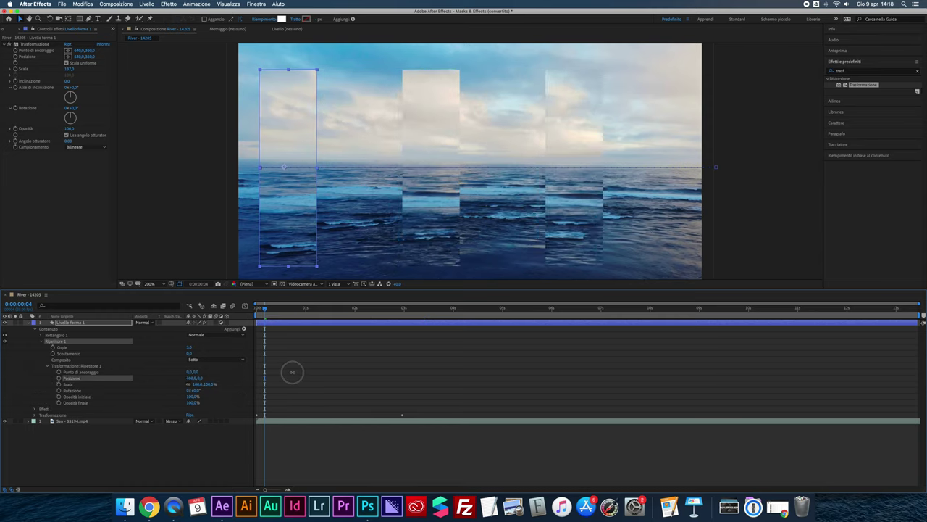
pyautogui.moveTo(265, 313); pyautogui.dragTo(256, 310)
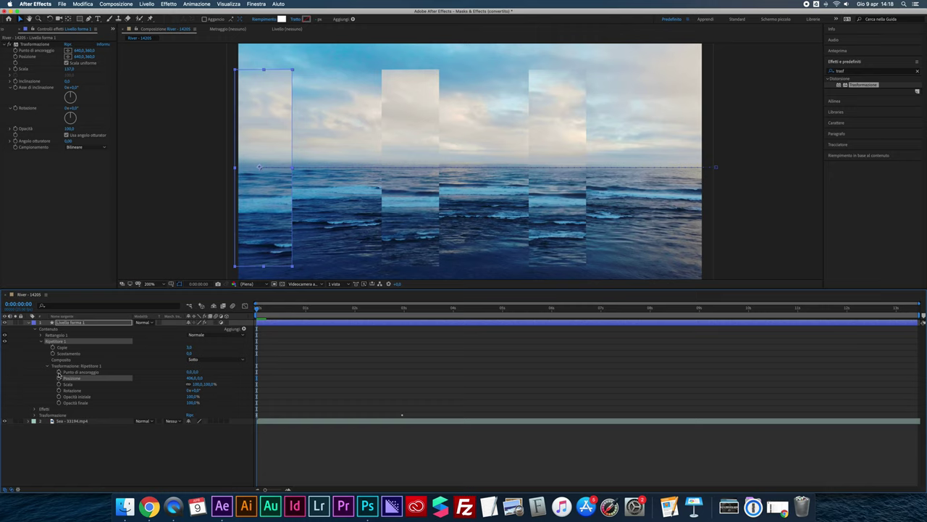
# Keyframe the Repeater's Copie at 0 at 0:00 and 3 around one second.
pyautogui.click(52, 347)
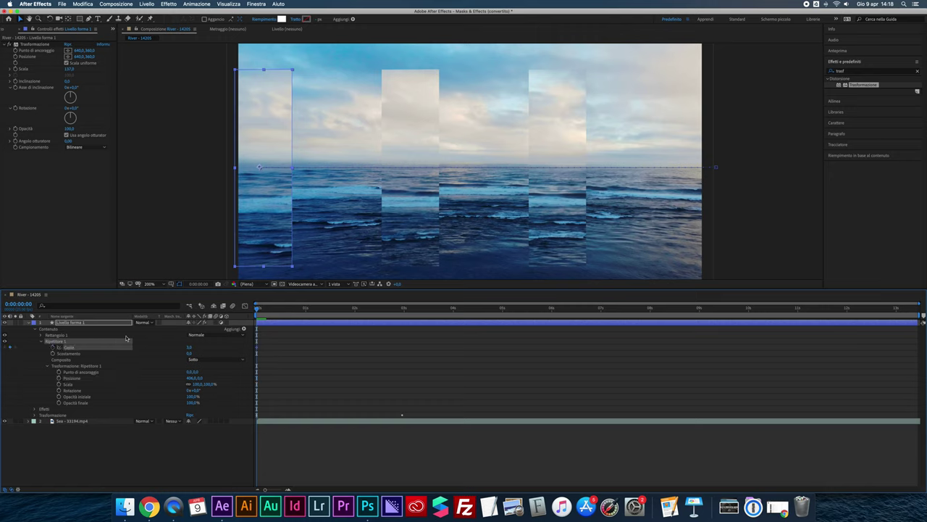
pyautogui.click(188, 347)
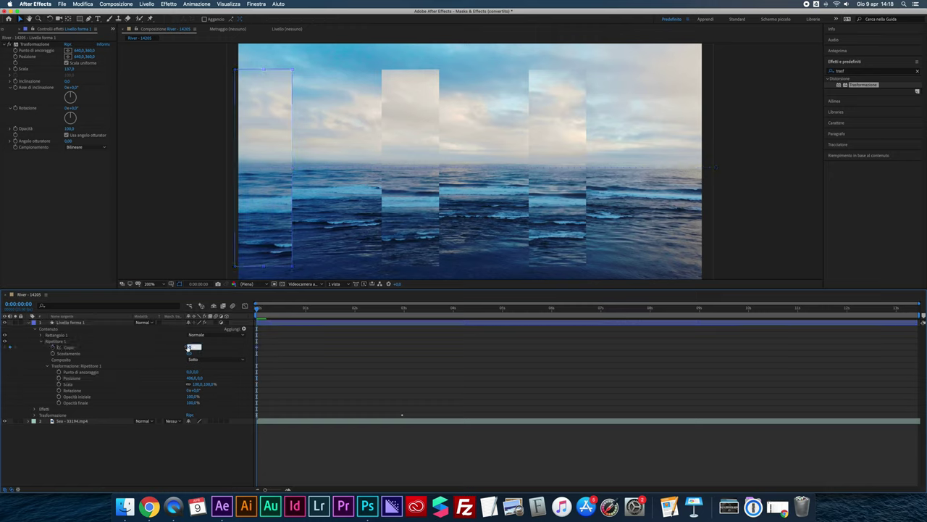
pyautogui.write('0')
pyautogui.press('Return')
pyautogui.moveTo(258, 308); pyautogui.dragTo(311, 312)
pyautogui.click(190, 347)
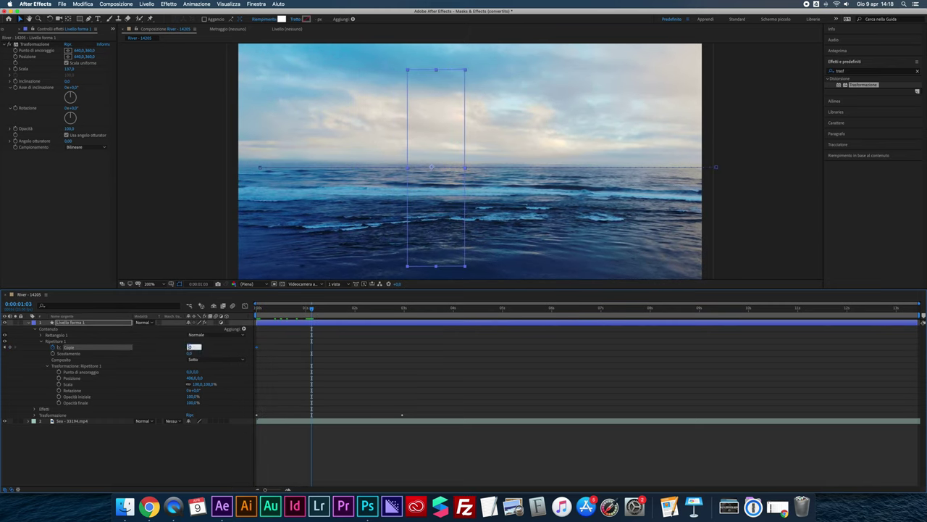
pyautogui.write('3')
pyautogui.press('Return')
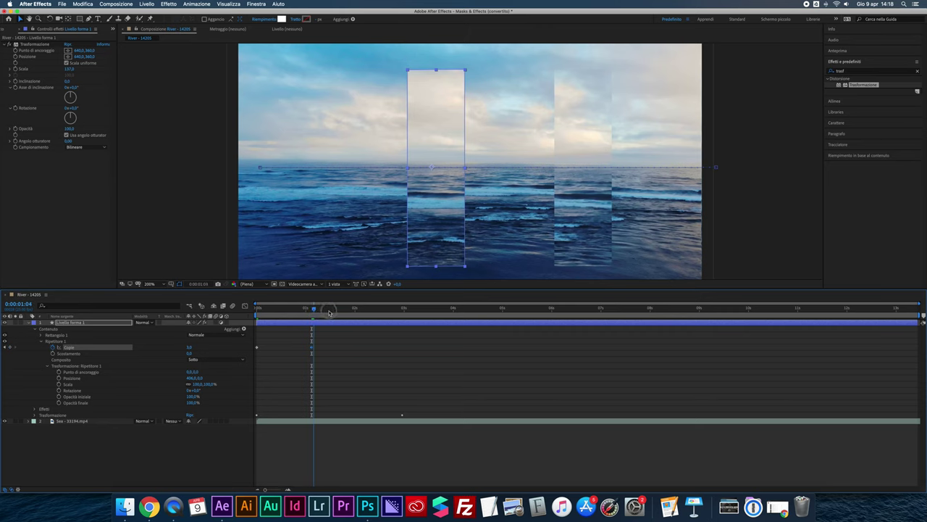
# Add a Copie keyframe of 0 at 2:24 and return to the first frame.
pyautogui.moveTo(312, 308); pyautogui.dragTo(402, 319)
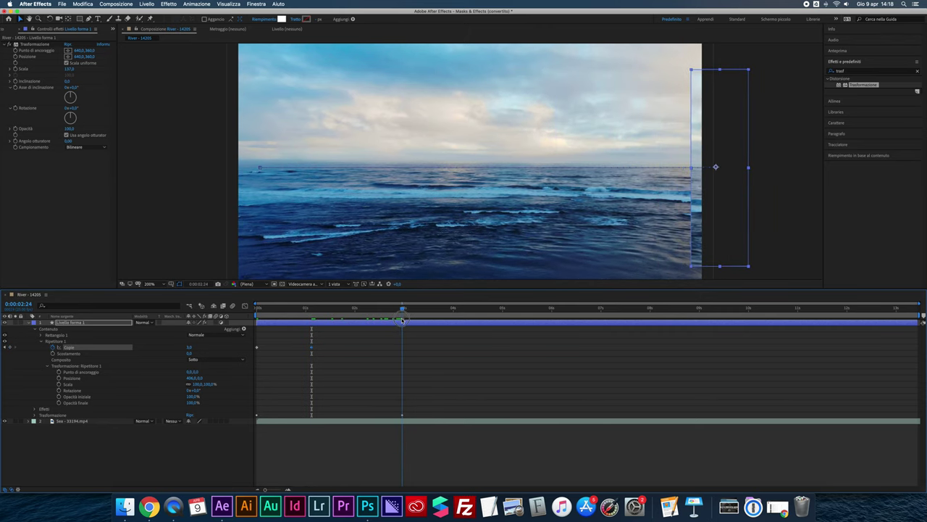
pyautogui.moveTo(188, 349); pyautogui.dragTo(177, 348)
pyautogui.click(255, 313)
pyautogui.moveTo(255, 313); pyautogui.dragTo(254, 313)
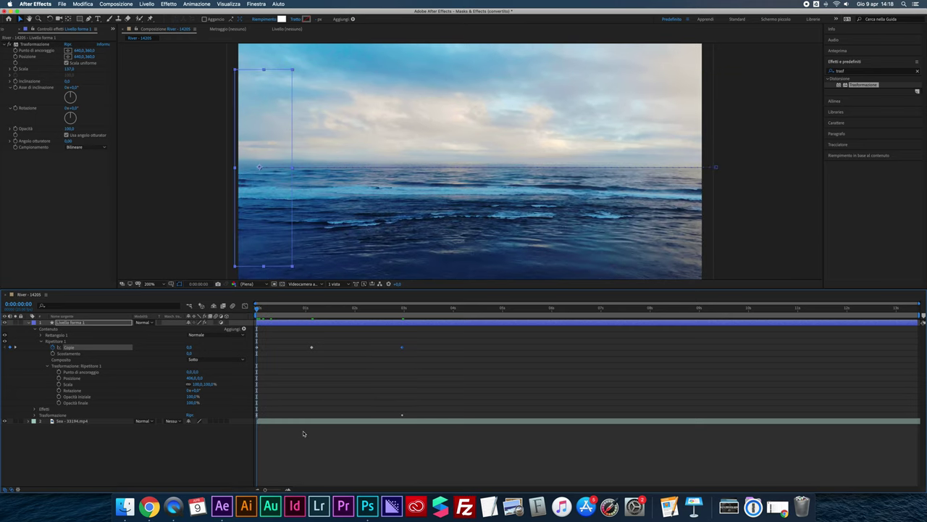
pyautogui.press('space')
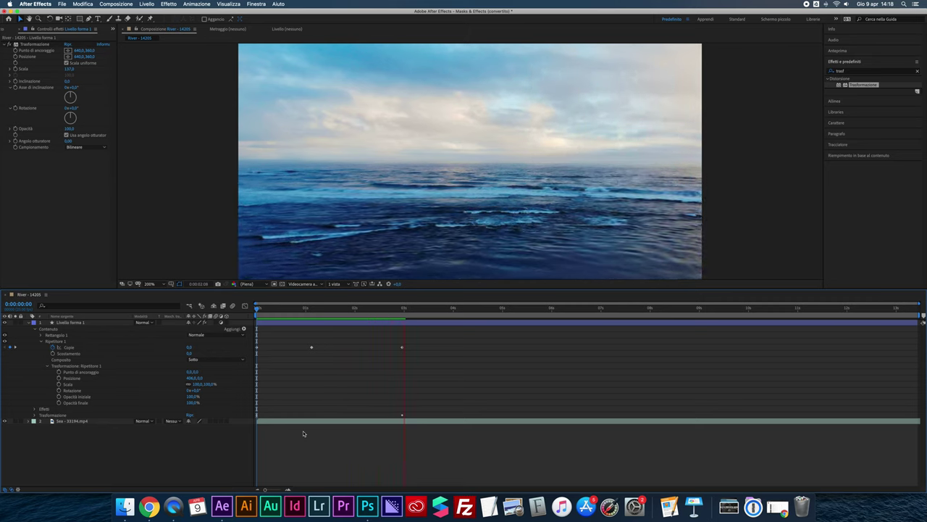
pyautogui.press('space')
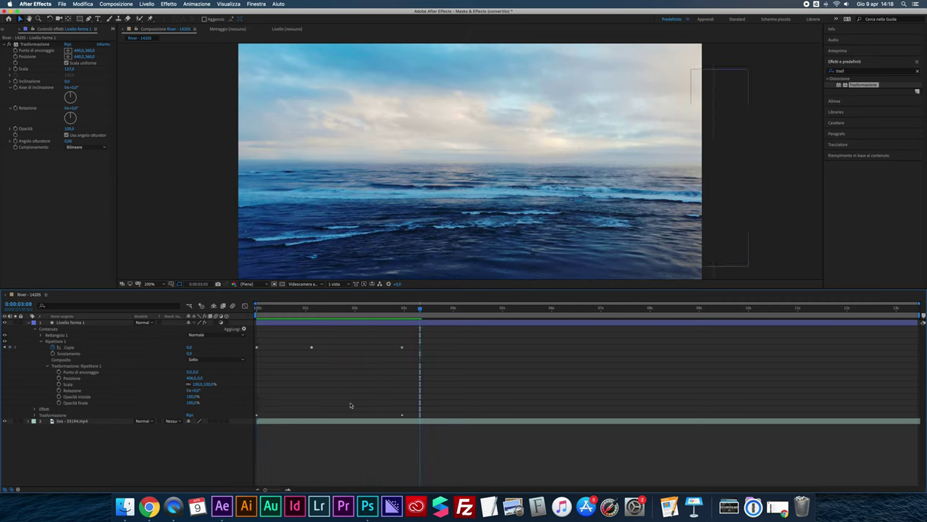